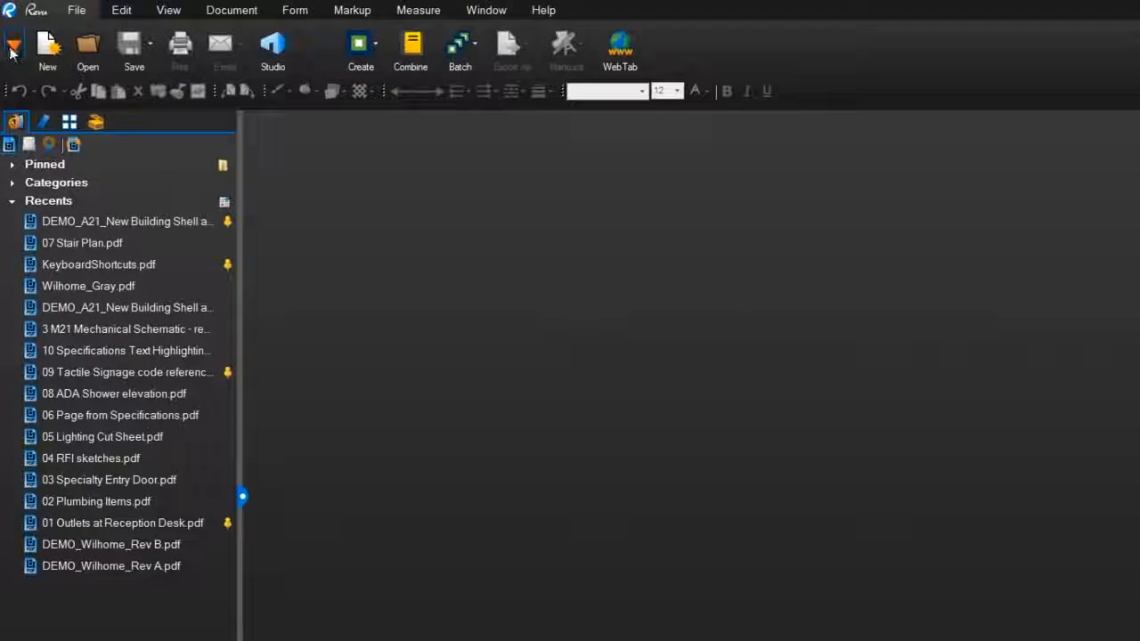
# Show the dropdown listing the side-panel tabs available in Revu
pyautogui.click(13, 46)
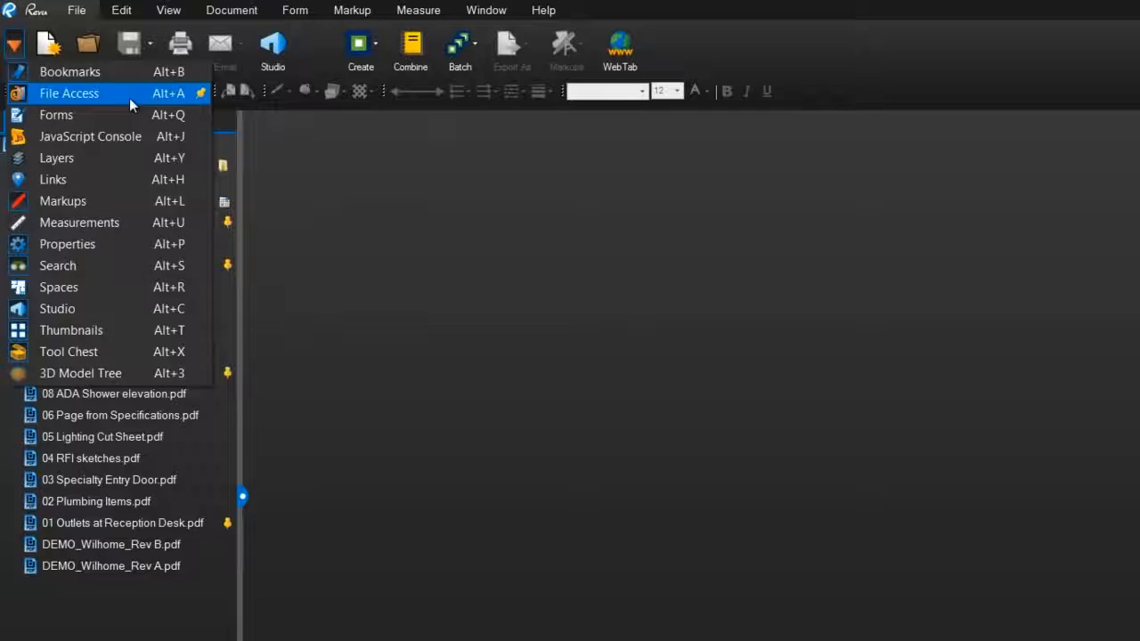
# Switch to File Access, browse Explorer and File Exchange, then reopen the last session's files
pyautogui.click(130, 94)
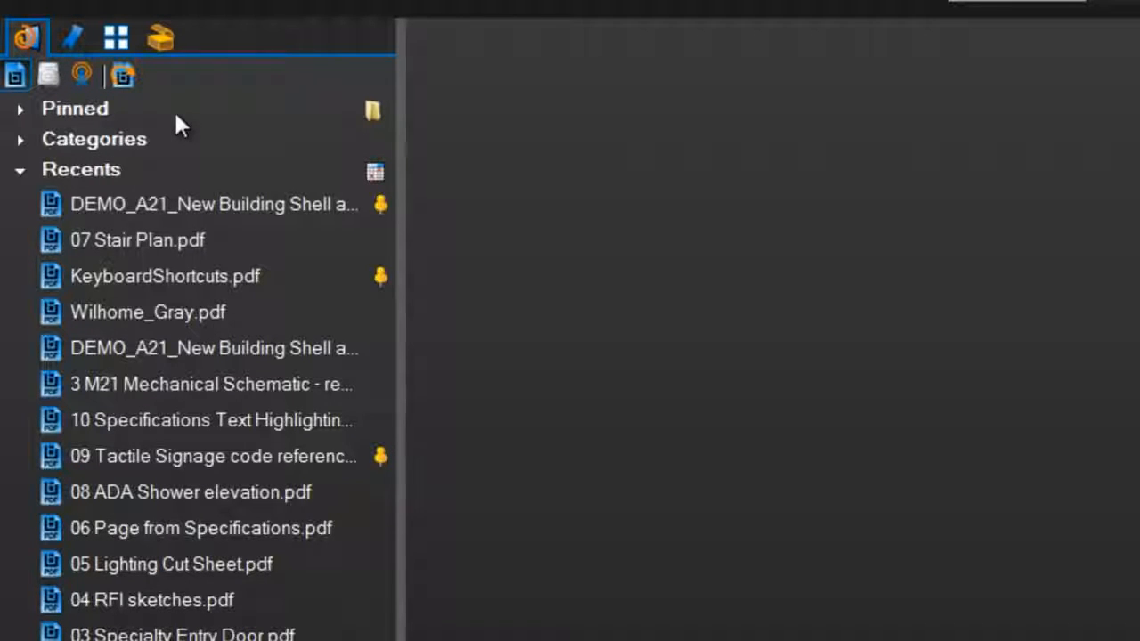
pyautogui.click(49, 76)
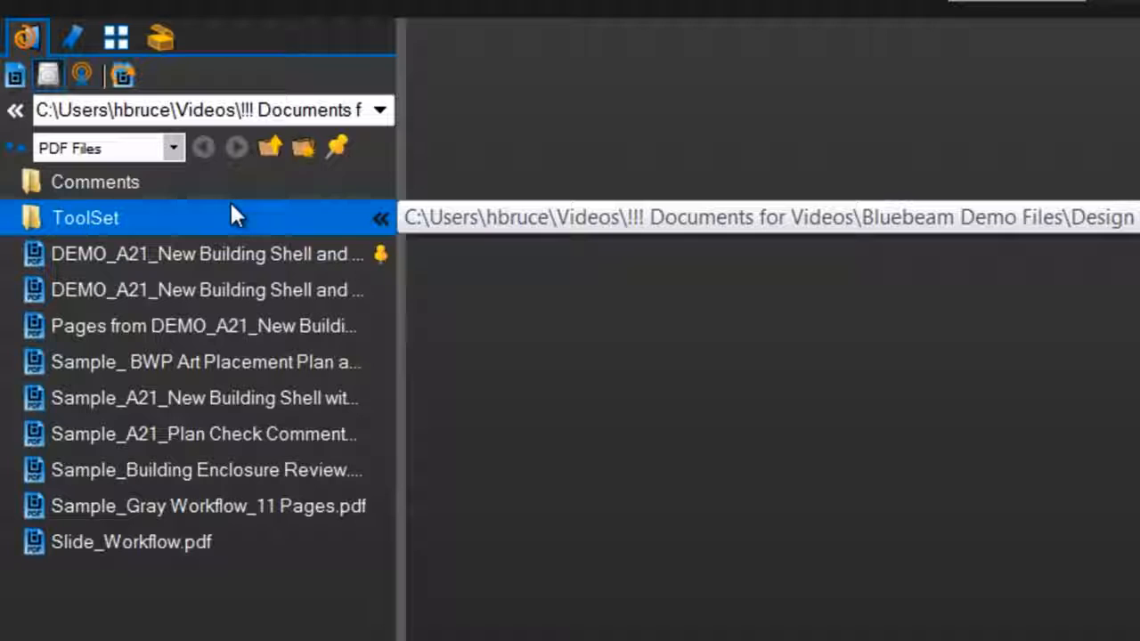
pyautogui.click(83, 75)
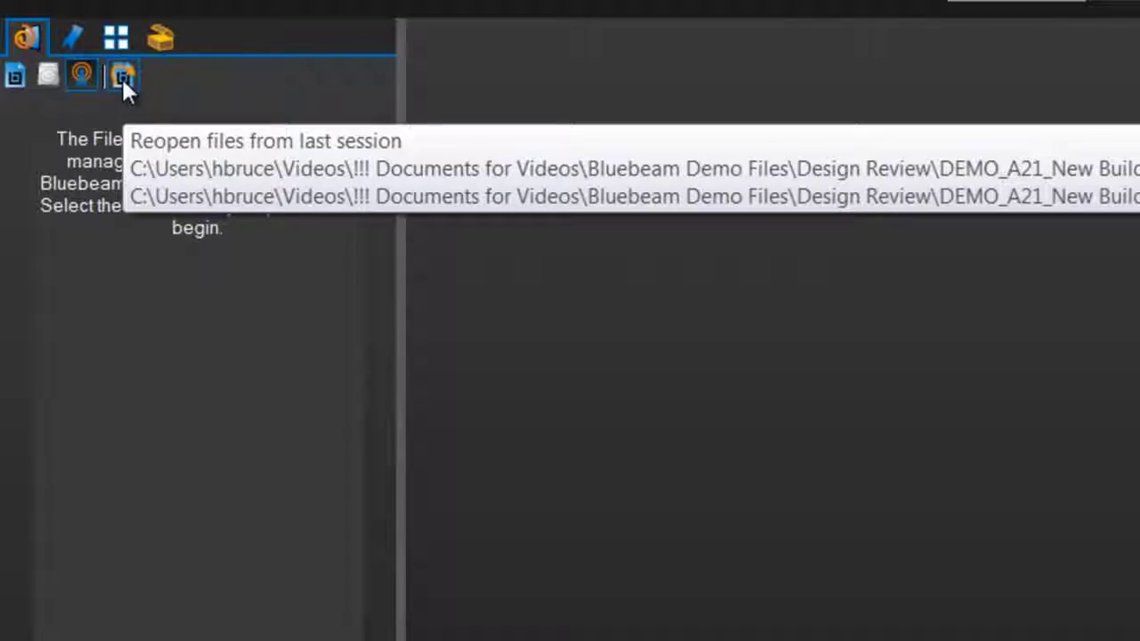
pyautogui.click(121, 76)
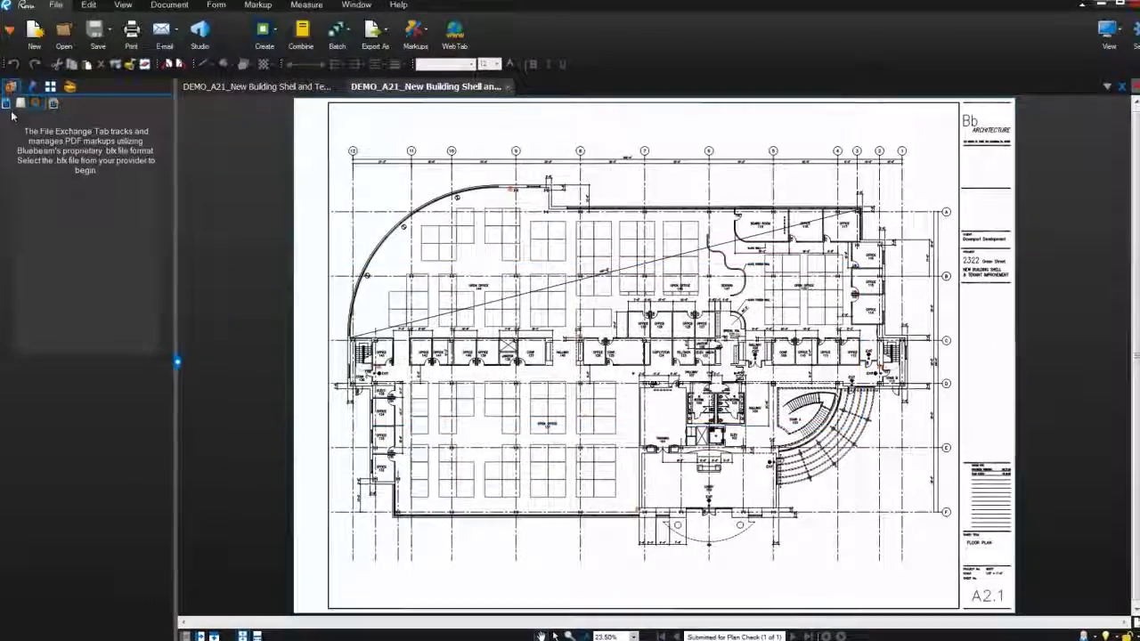
# Return to the Recents list and load KeyboardShortcuts.pdf from it
pyautogui.click(9, 104)
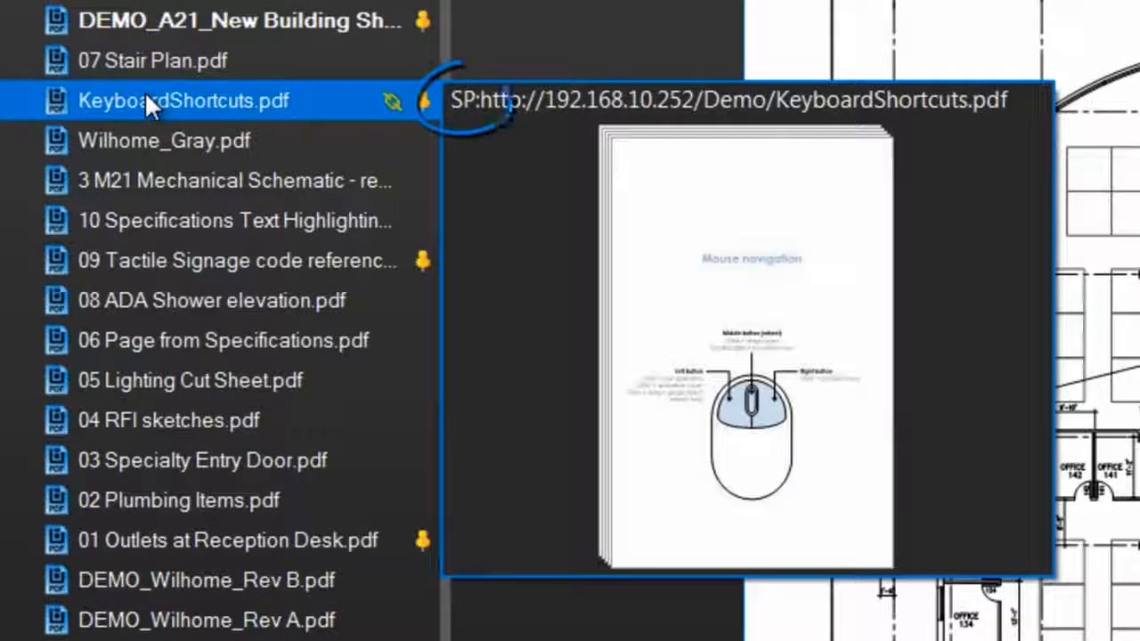
pyautogui.moveTo(178, 104)
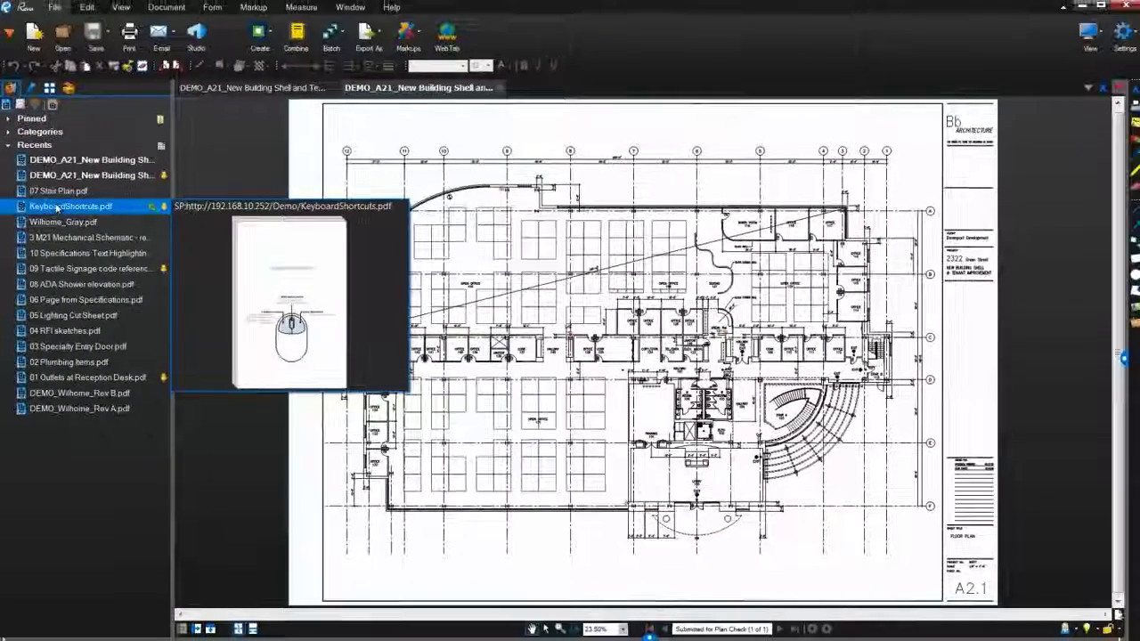
pyautogui.click(58, 207)
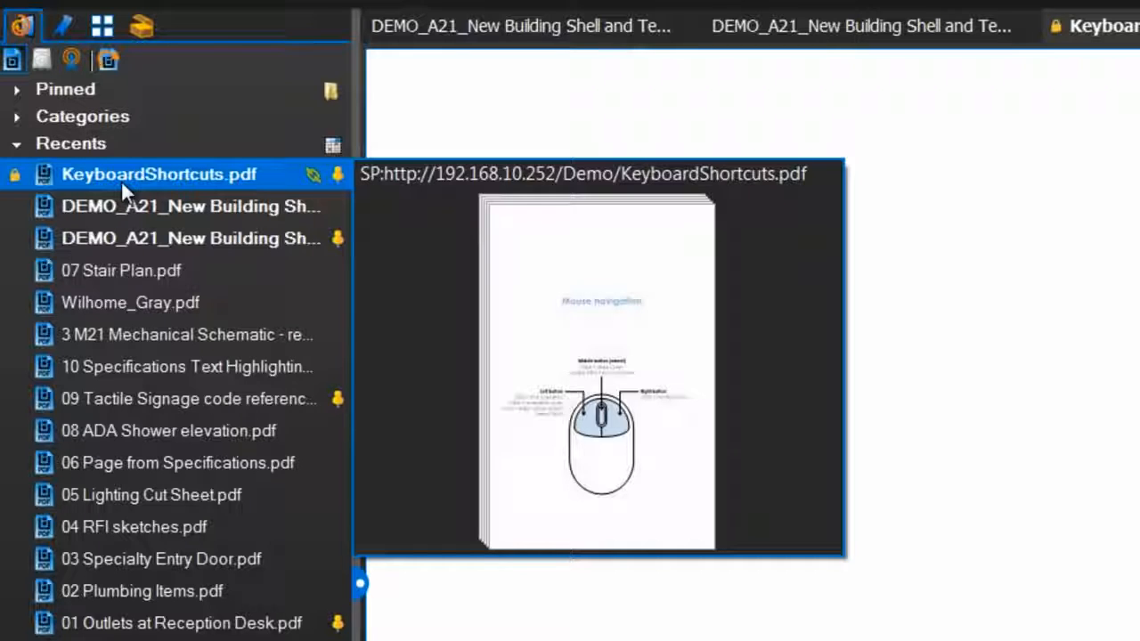
pyautogui.click(333, 145)
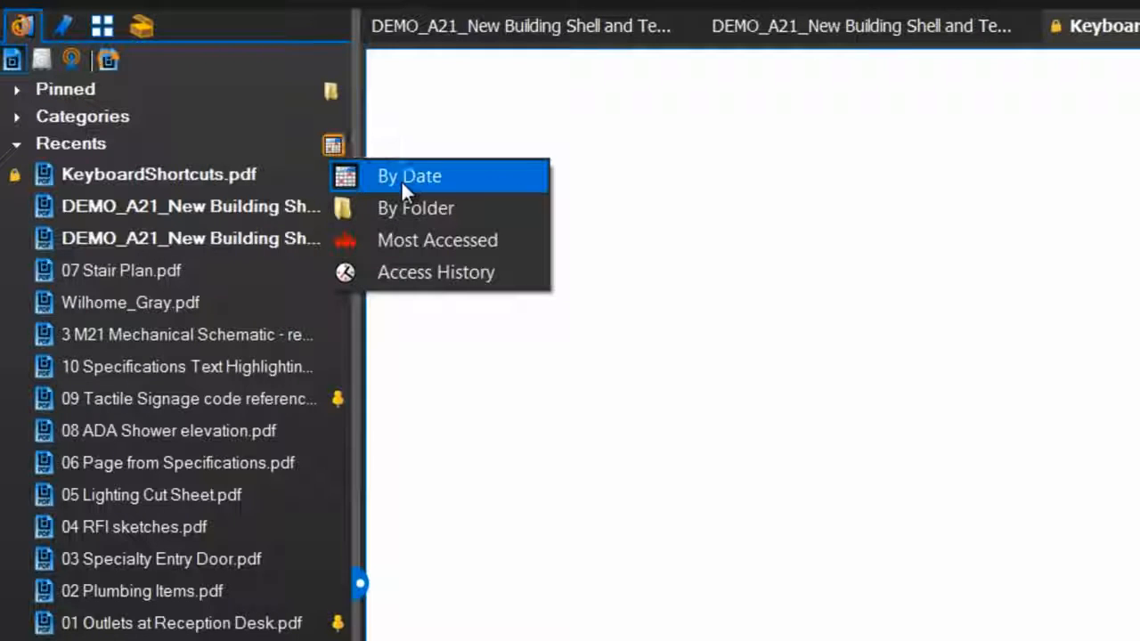
pyautogui.click(411, 208)
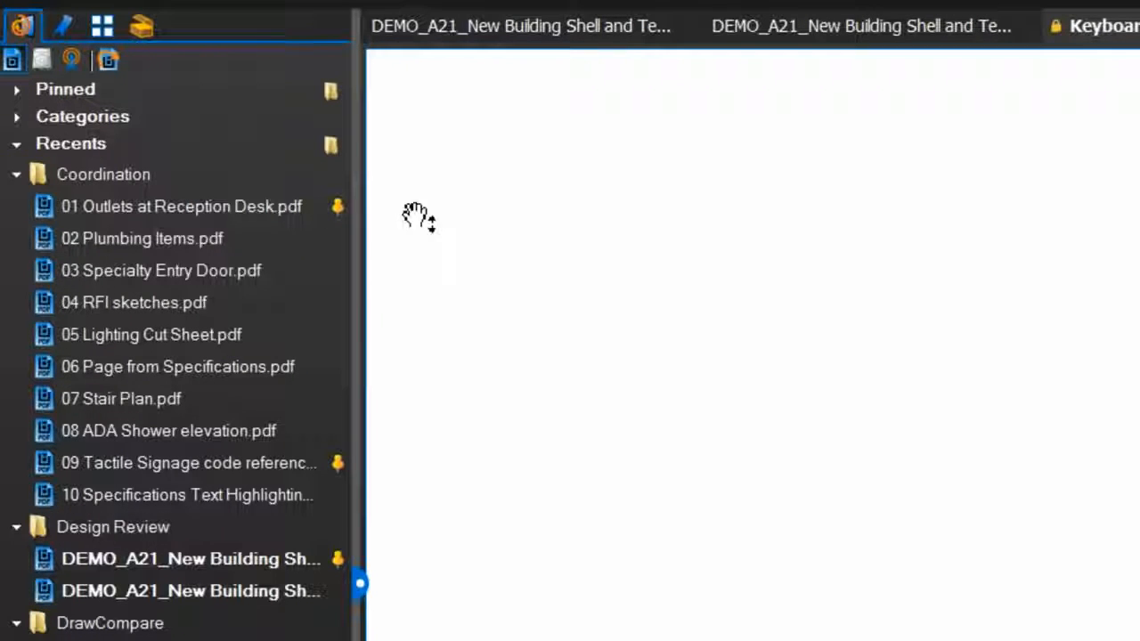
pyautogui.click(333, 142)
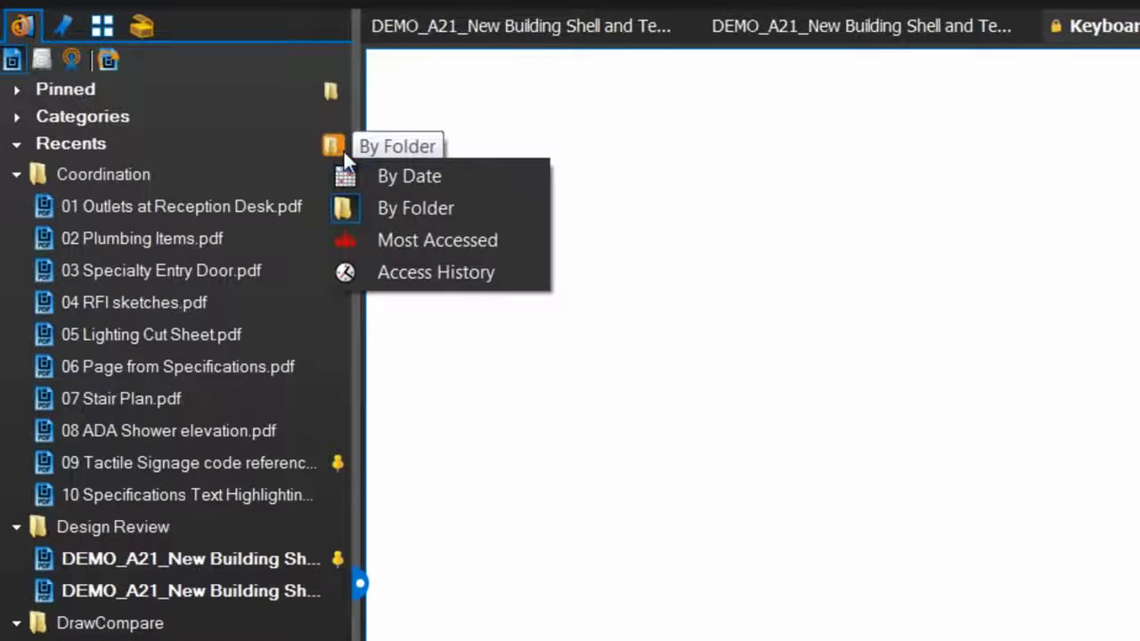
pyautogui.click(391, 245)
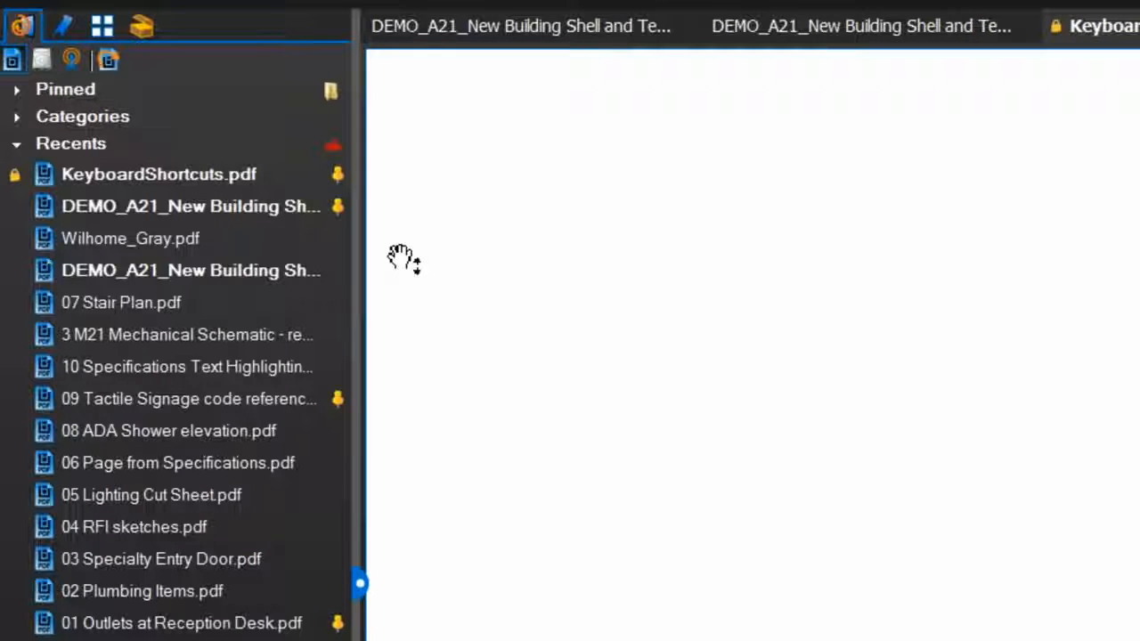
pyautogui.click(333, 144)
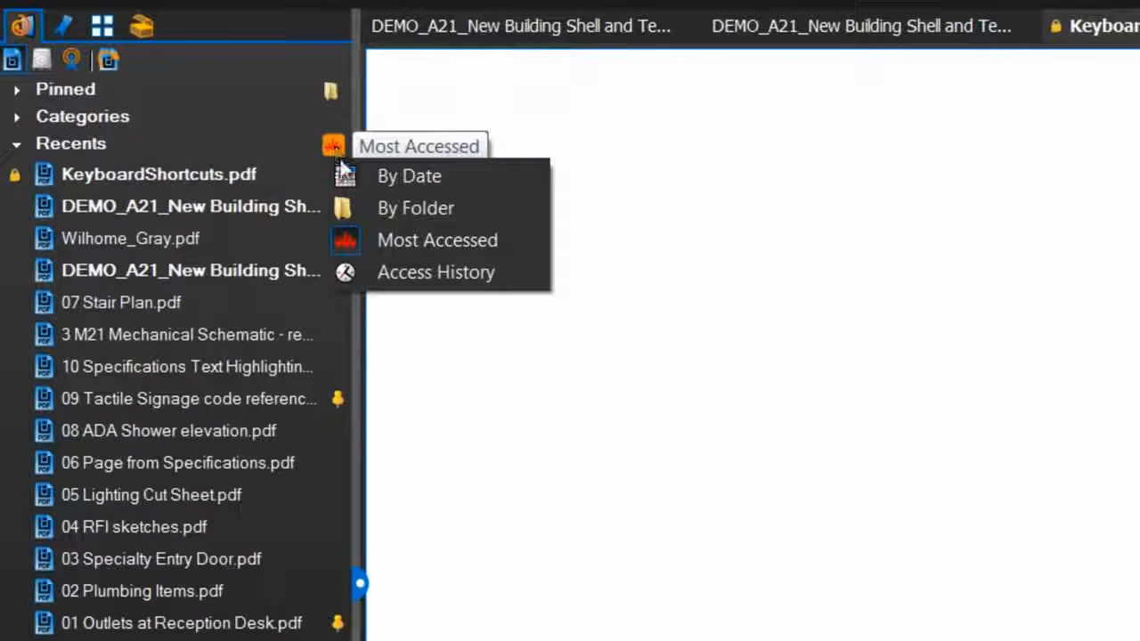
pyautogui.click(429, 271)
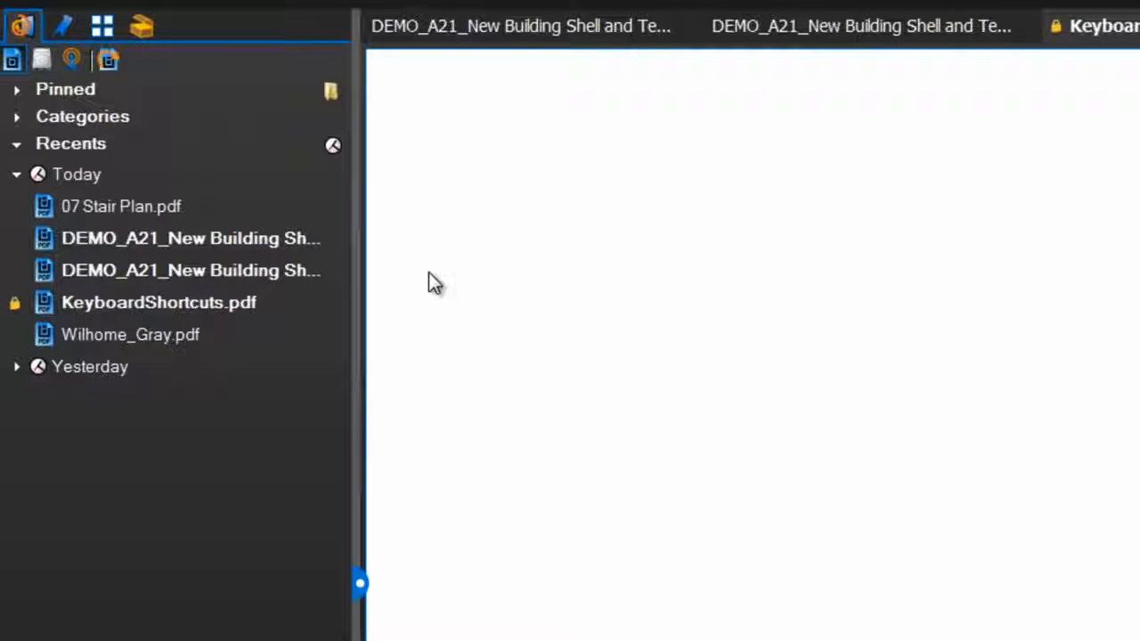
pyautogui.click(333, 145)
pyautogui.click(408, 175)
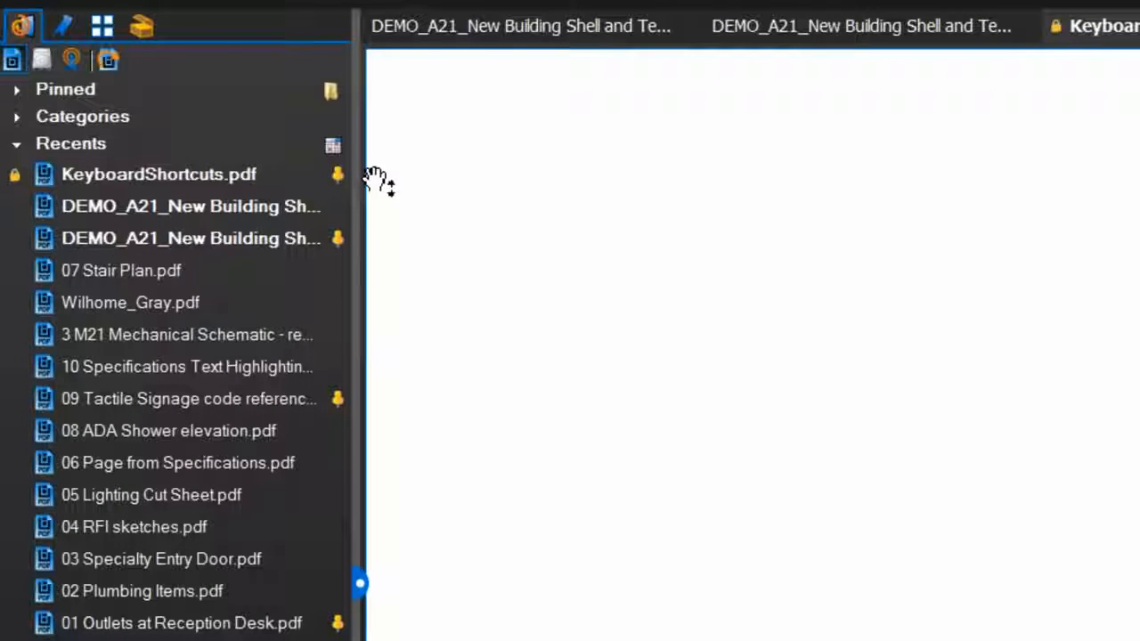
# Expand the Pinned section and pin 07 Stair Plan.pdf from Recents
pyautogui.click(17, 88)
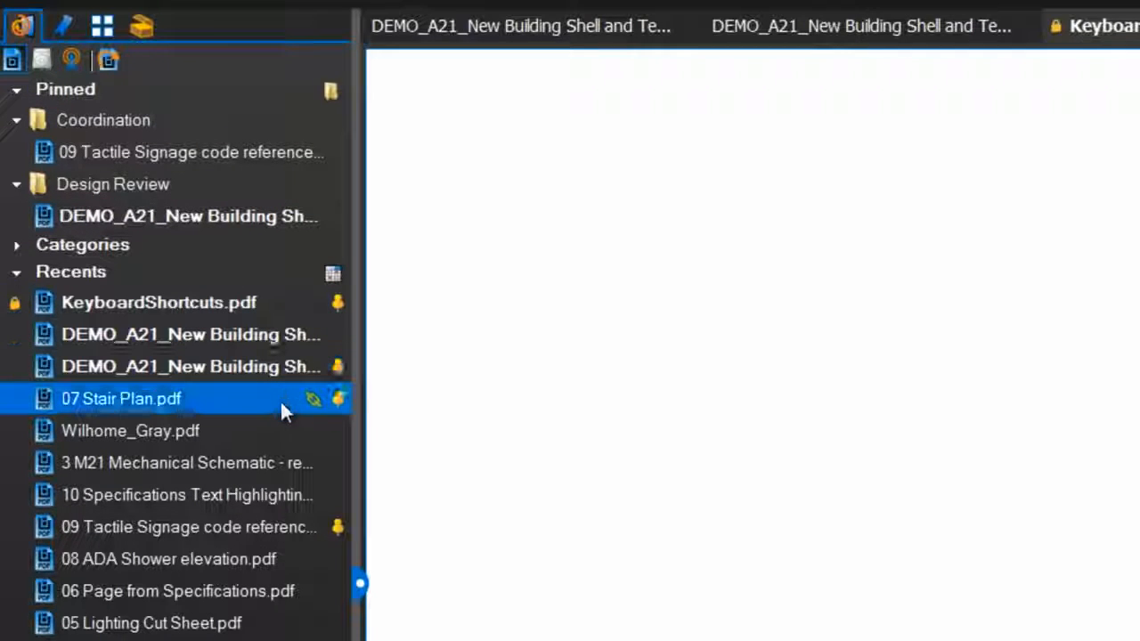
pyautogui.click(340, 399)
pyautogui.moveTo(338, 398)
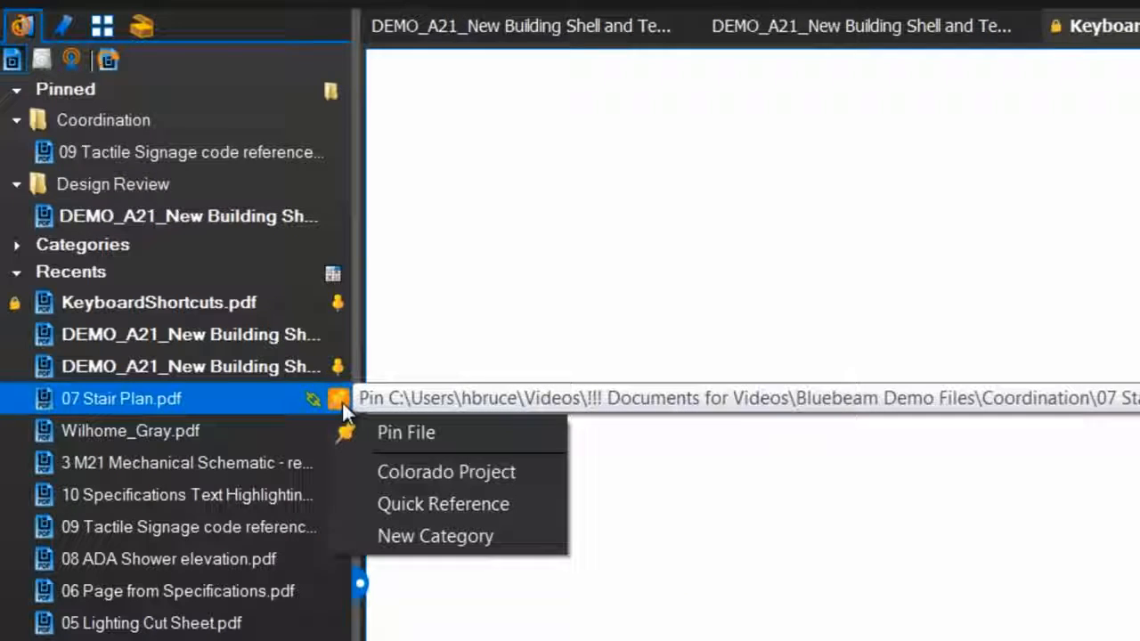
pyautogui.click(406, 432)
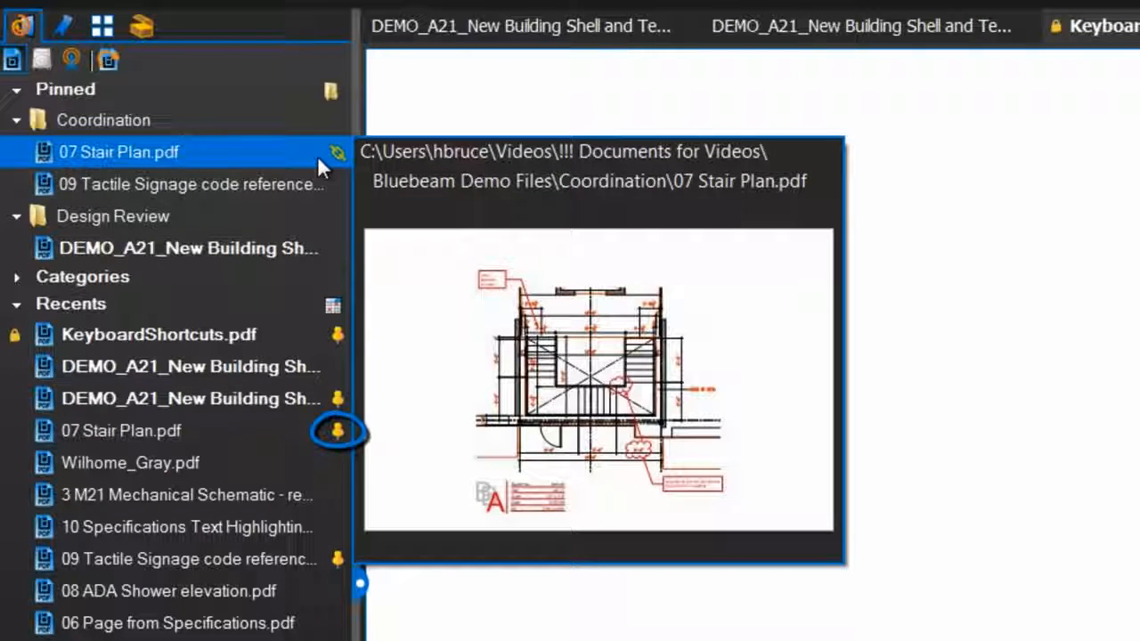
# Try sorting pinned files by date and alphabetically, settle on By Folder, and expand Categories
pyautogui.click(332, 92)
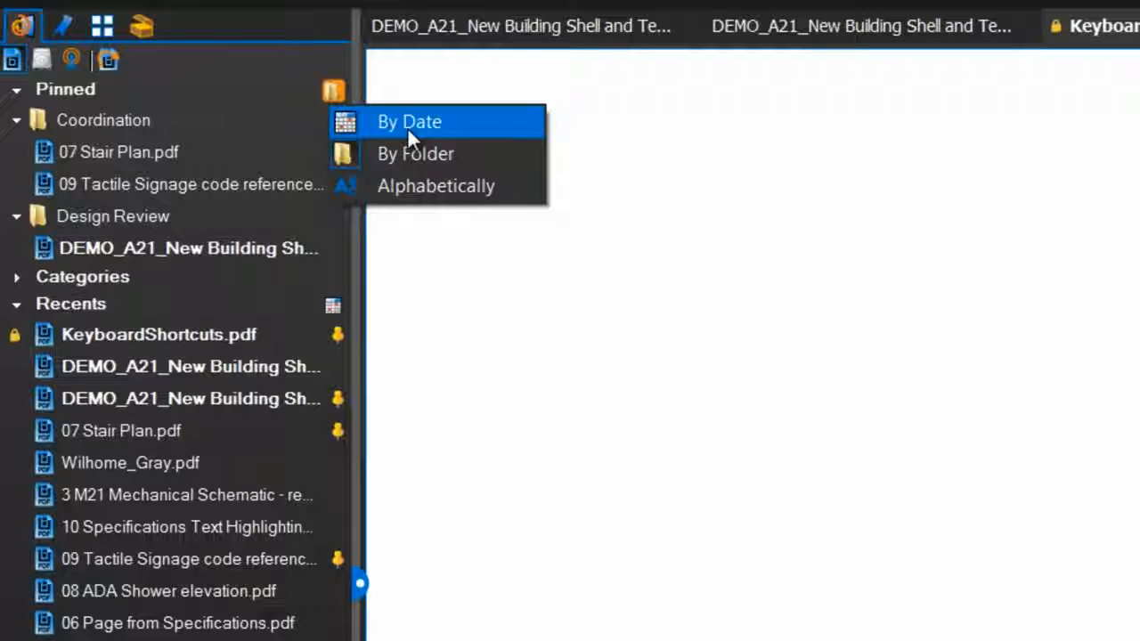
pyautogui.click(407, 122)
pyautogui.click(333, 91)
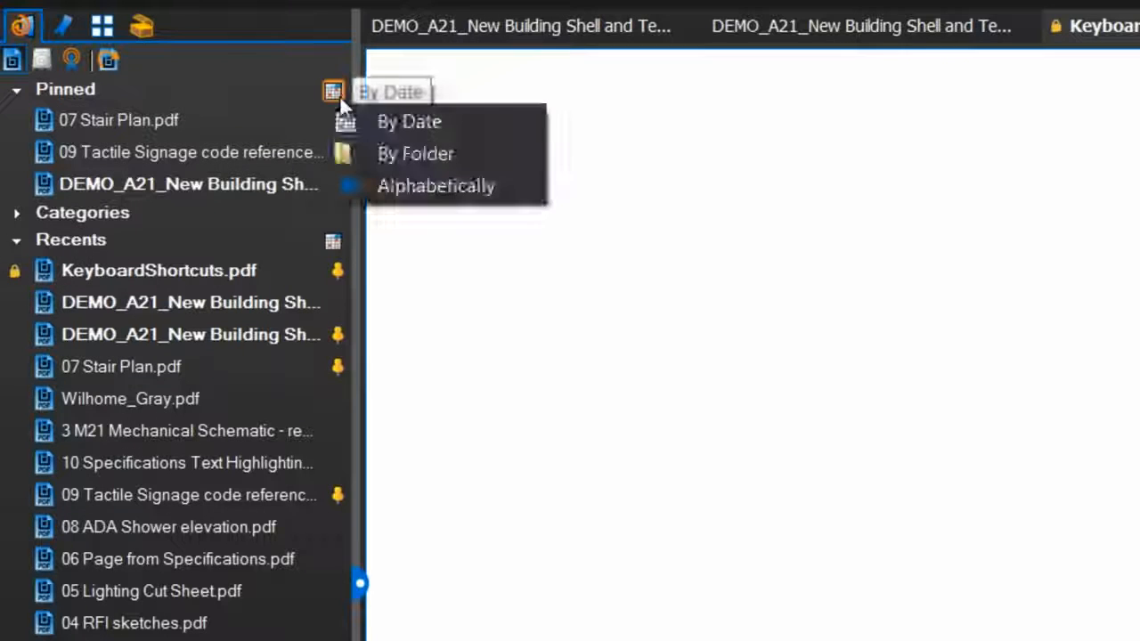
pyautogui.click(405, 187)
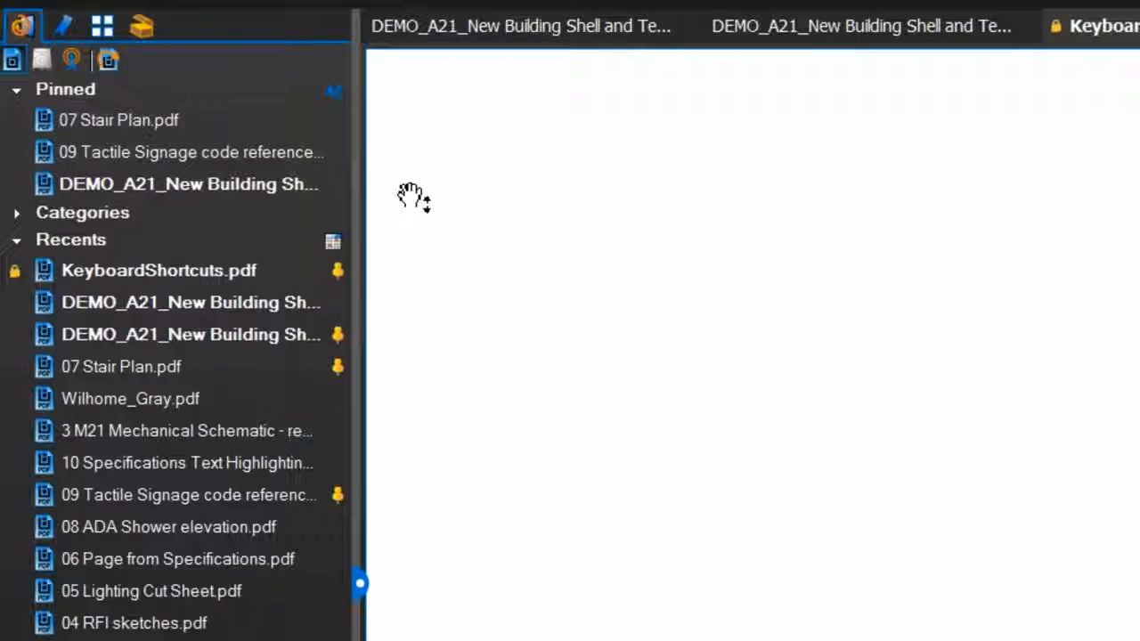
pyautogui.click(333, 89)
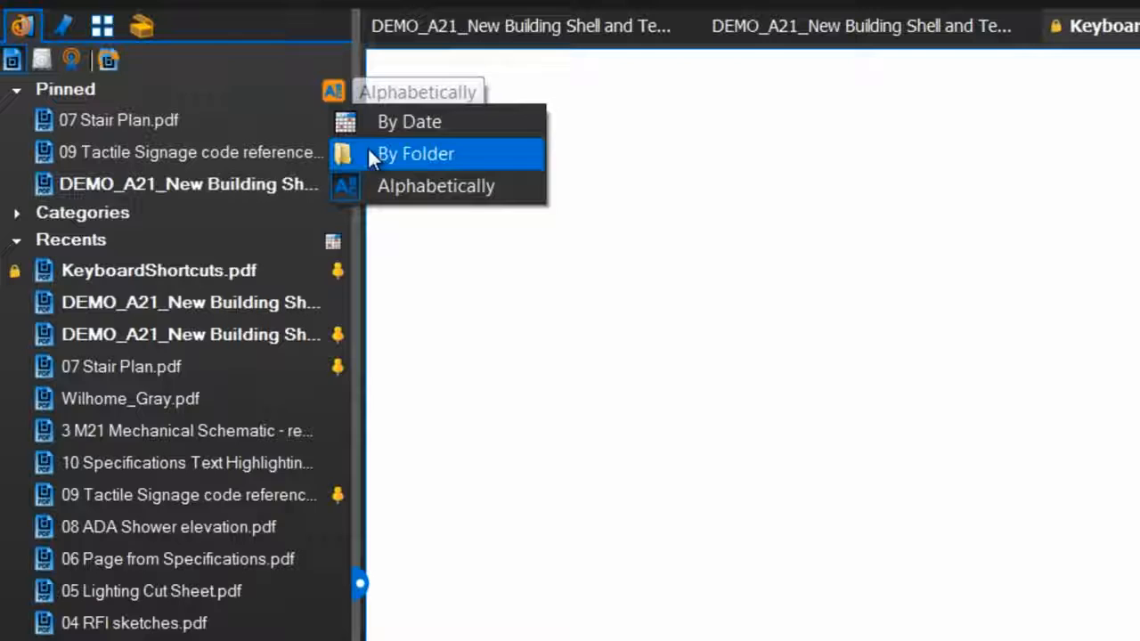
pyautogui.click(410, 153)
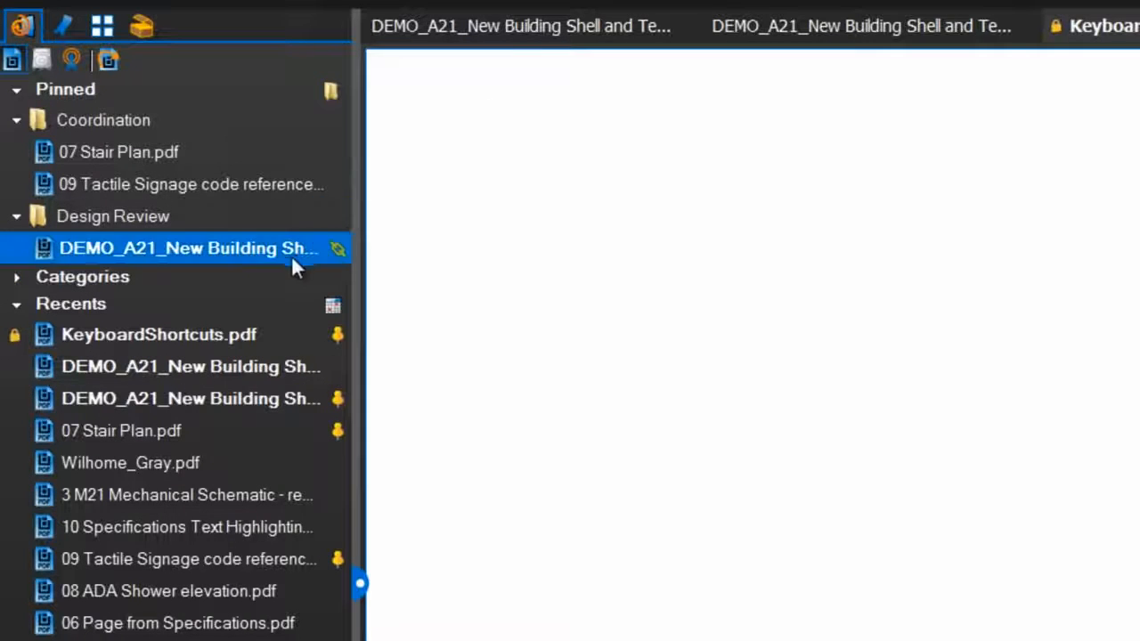
pyautogui.click(16, 277)
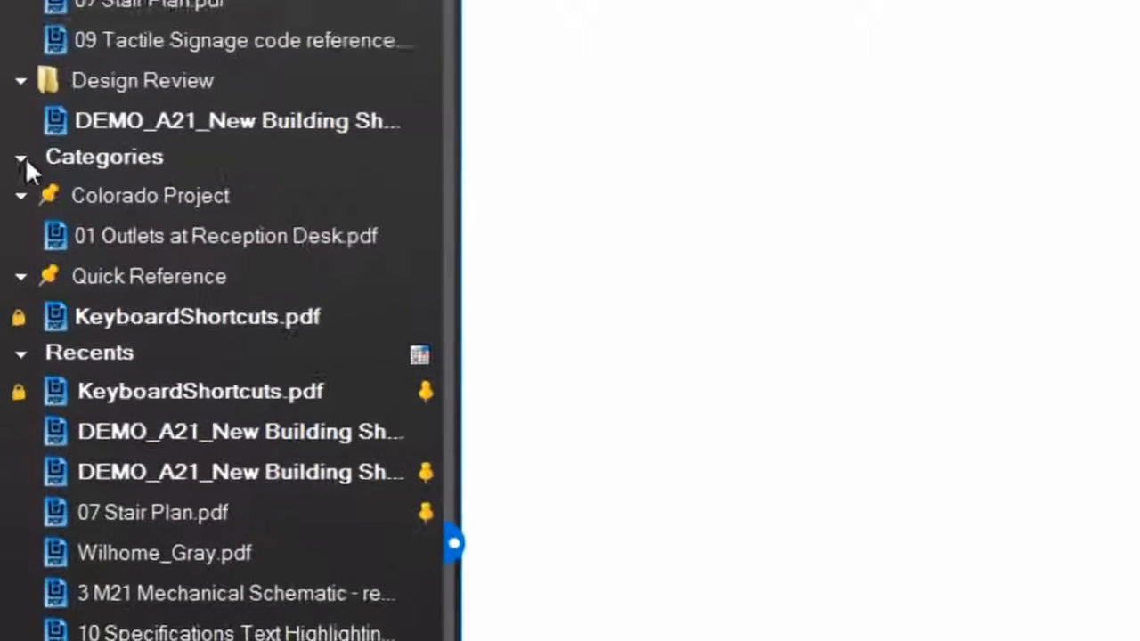
pyautogui.moveTo(267, 394)
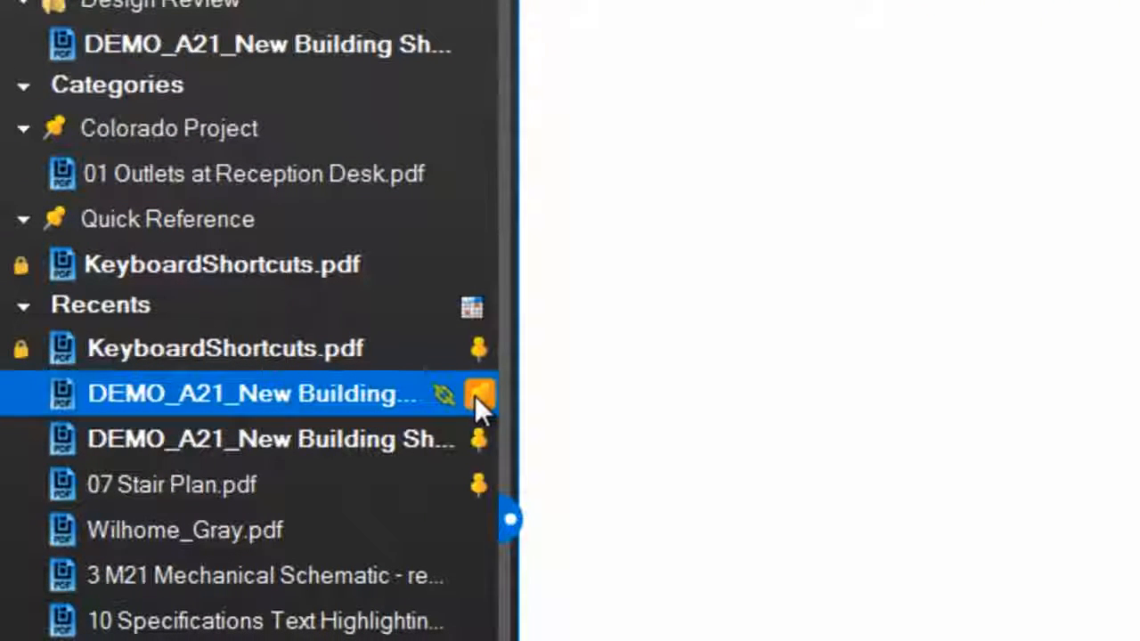
# Pin the demo file into Colorado Project and Wilhome_Gray.pdf into a new Wilhome set category
pyautogui.click(479, 395)
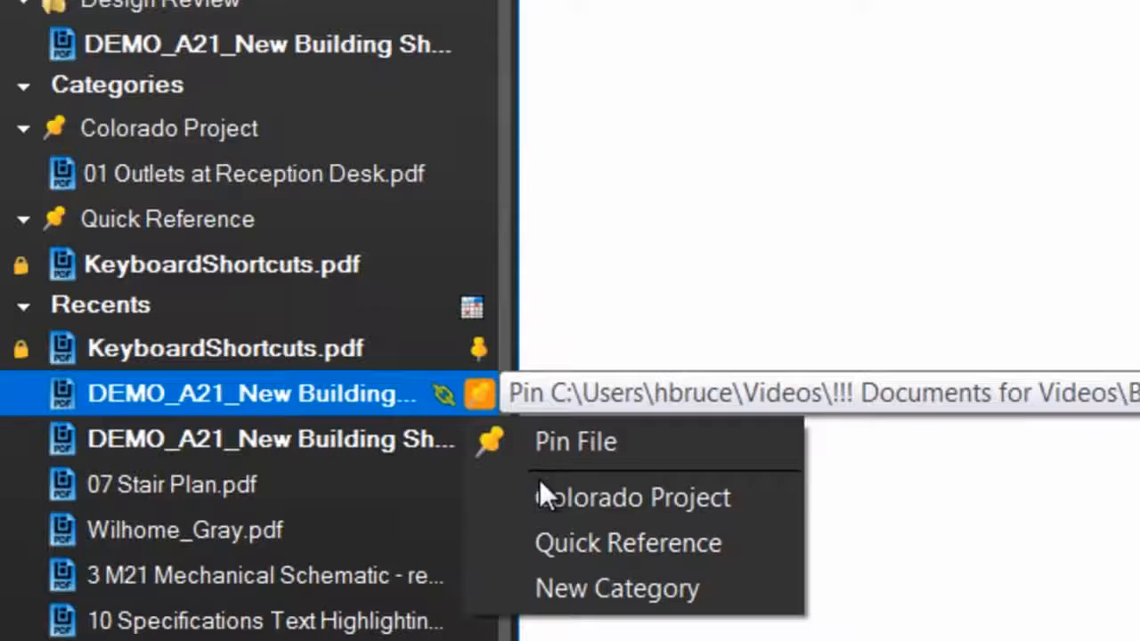
pyautogui.click(570, 499)
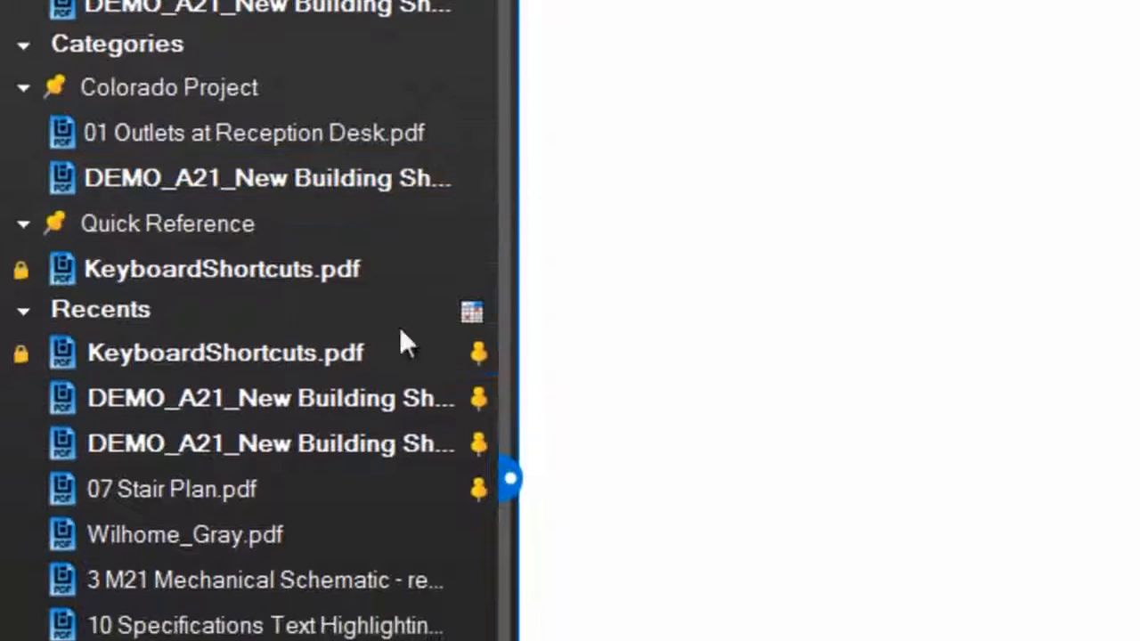
pyautogui.scroll(-2, 477, 335)
pyautogui.click(488, 394)
pyautogui.write('Wilhome se')
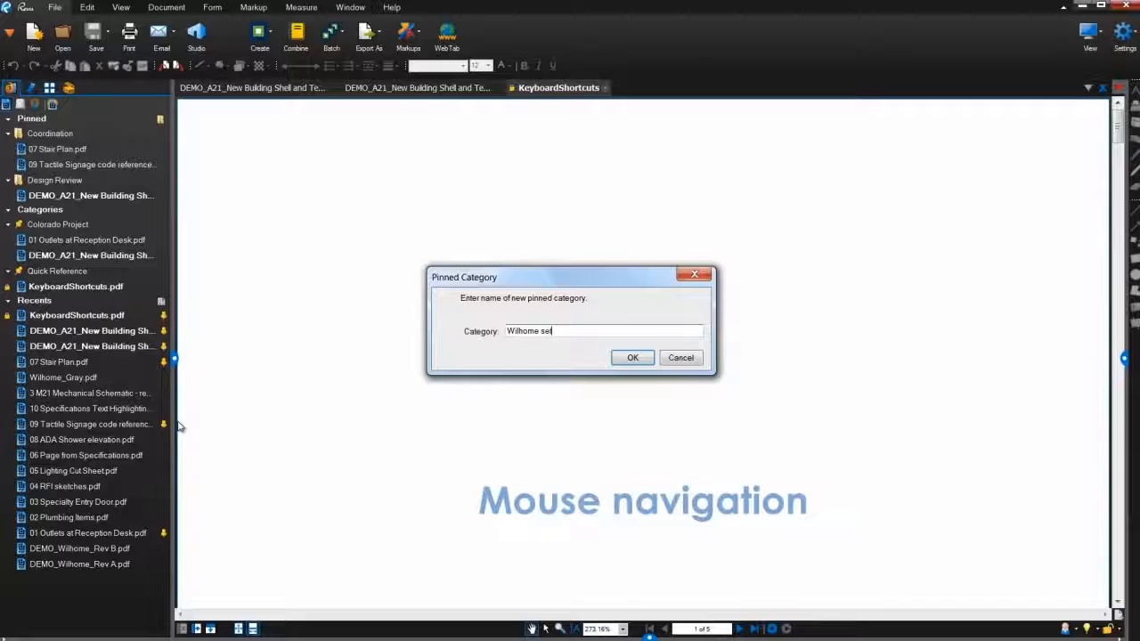
pyautogui.press('Return')
# Preview Wilhome_Gray.pdf in the Wilhome set category, then unpin it so the category disappears
pyautogui.click(44, 300)
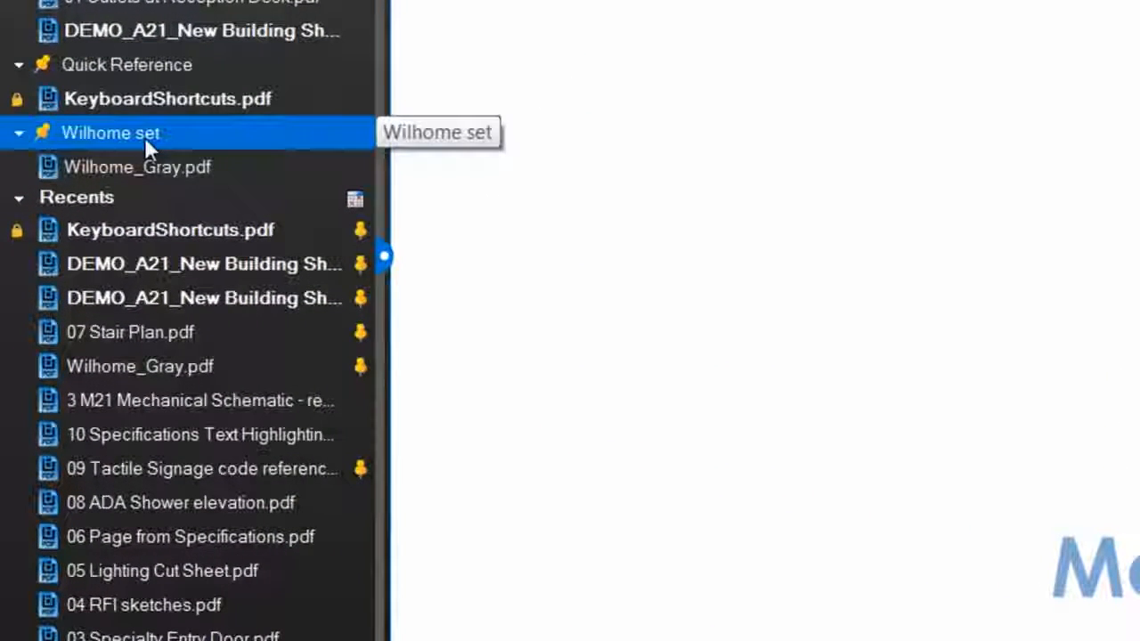
pyautogui.click(153, 167)
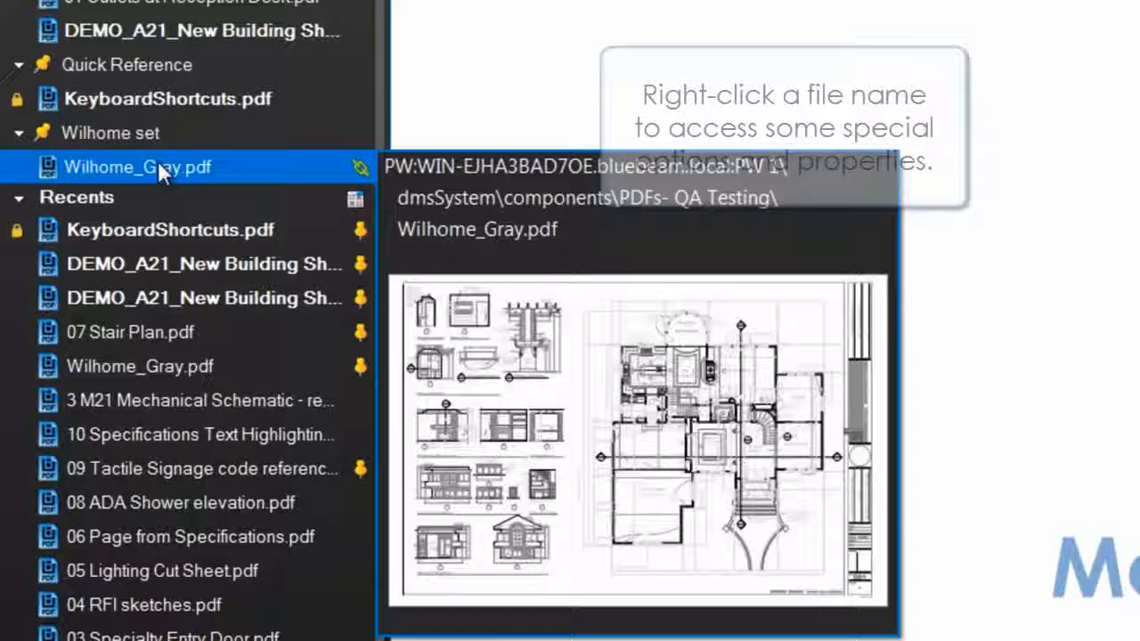
pyautogui.rightClick(158, 160)
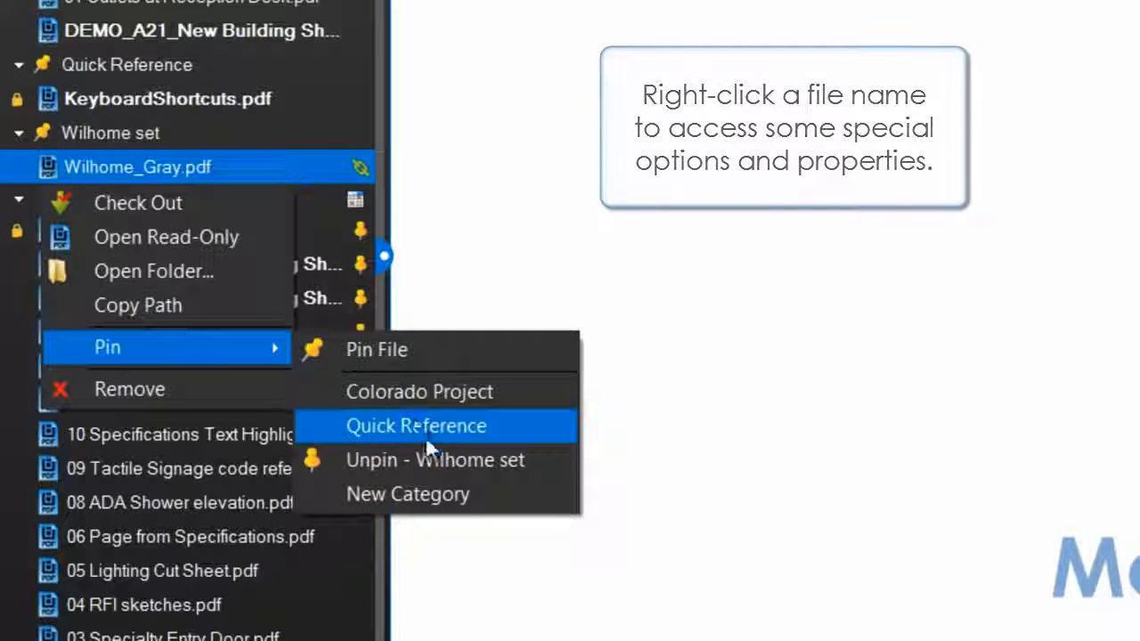
pyautogui.click(437, 459)
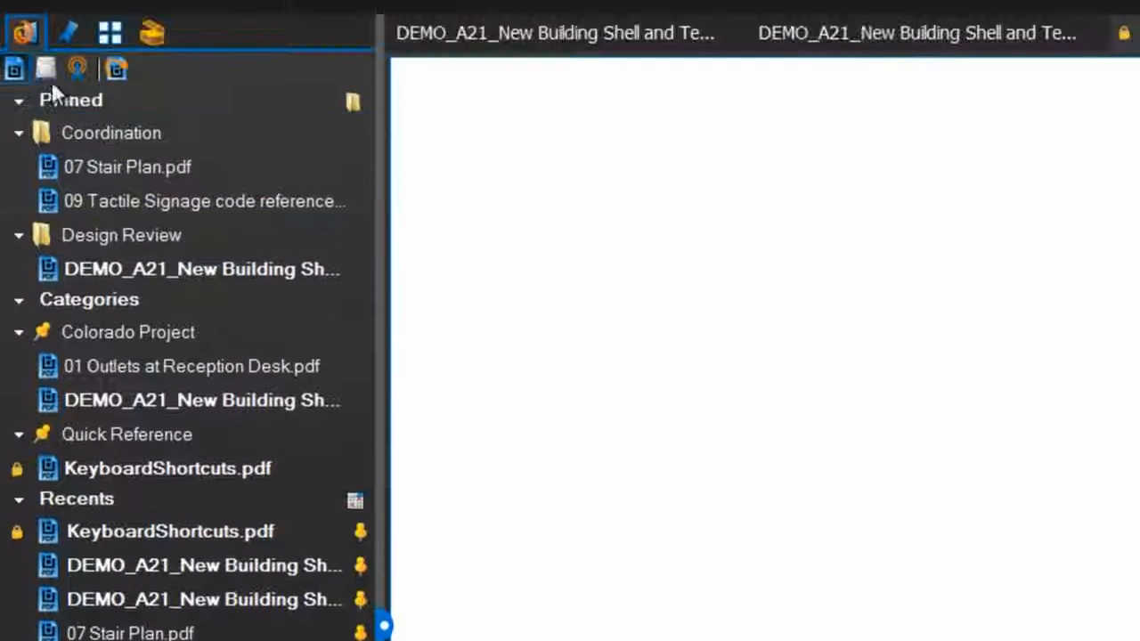
# Browse the Design Review folder in Explorer, load the extracted pages demo, and start pinning a sample drawing
pyautogui.click(47, 69)
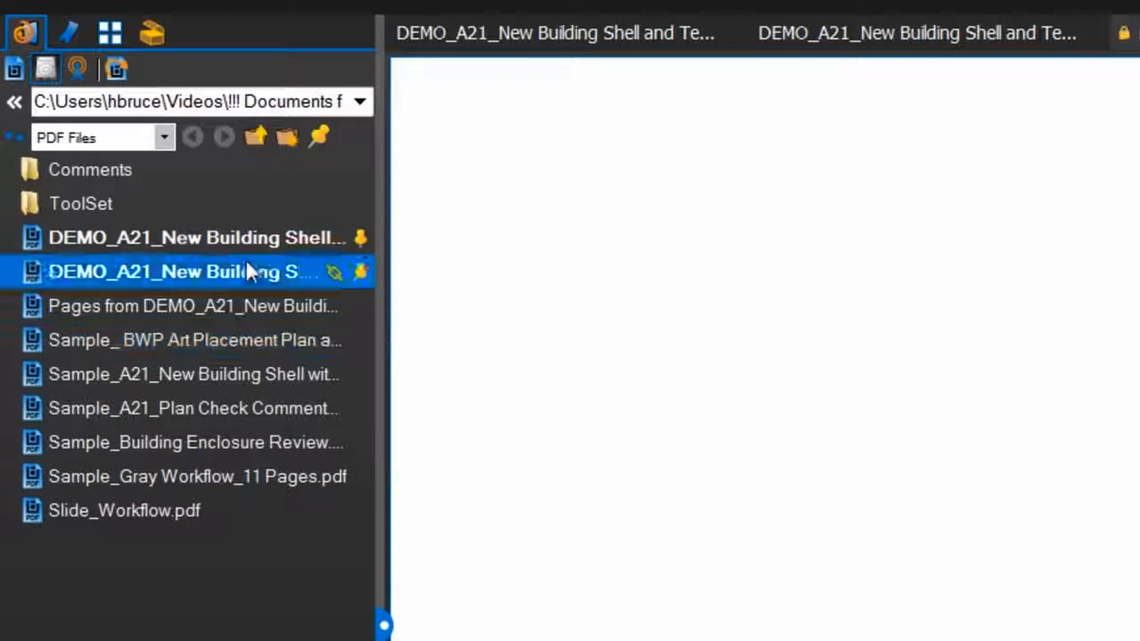
pyautogui.click(255, 135)
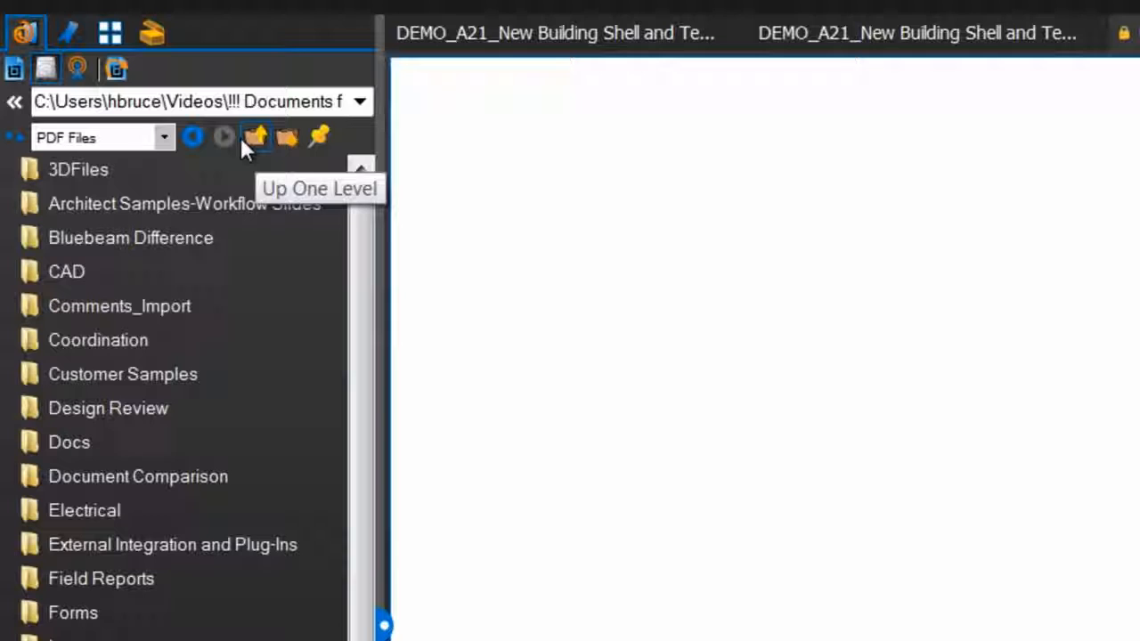
pyautogui.click(194, 137)
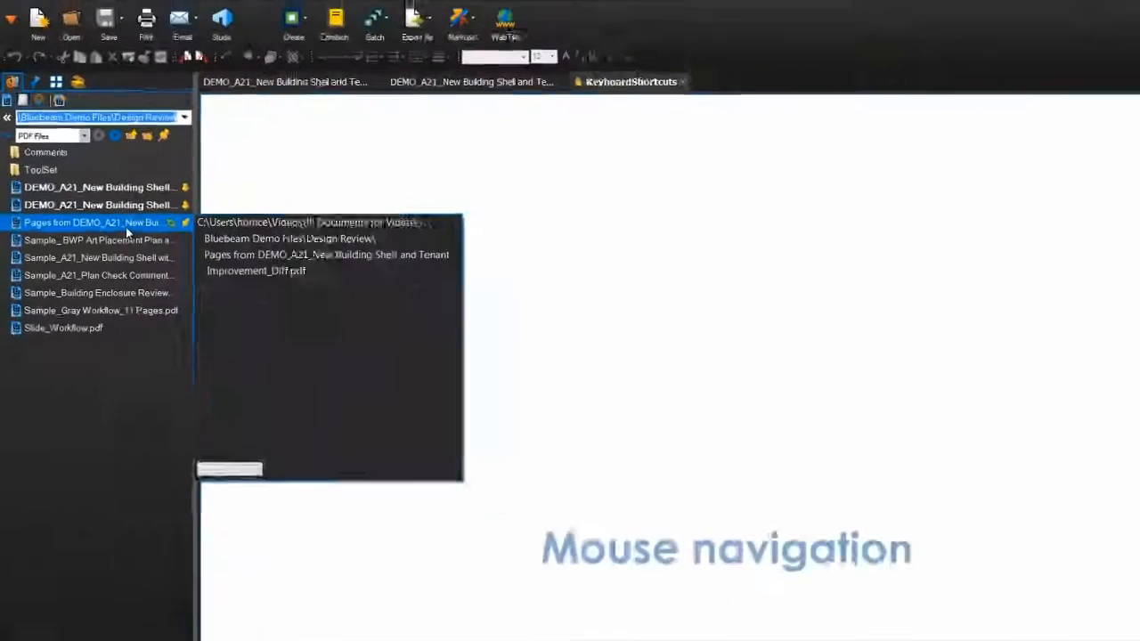
pyautogui.doubleClick(118, 216)
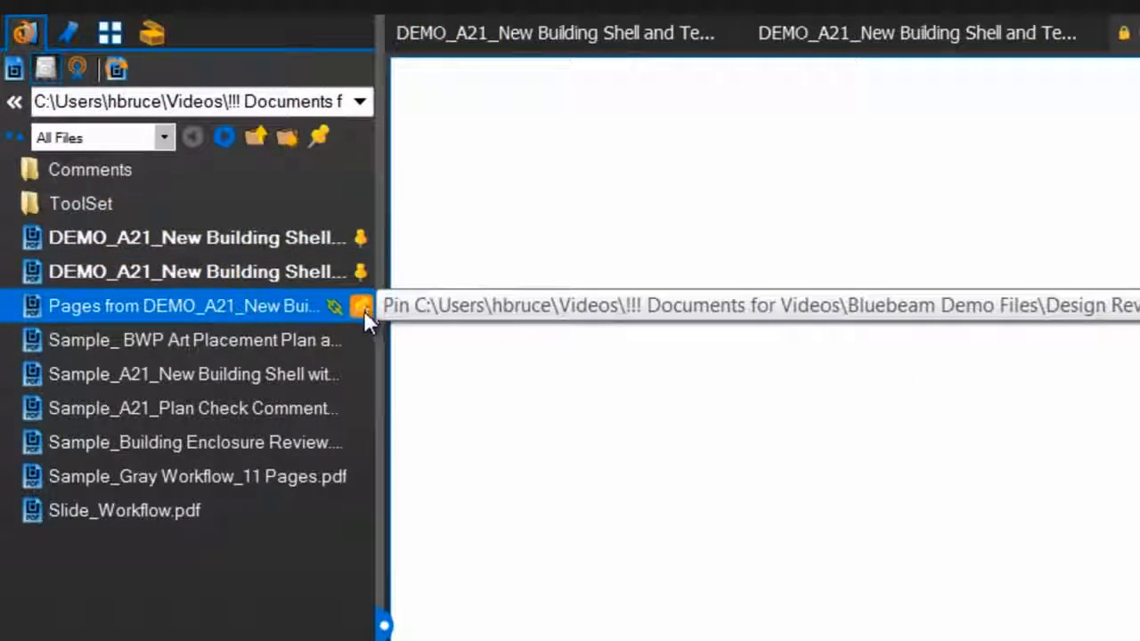
pyautogui.click(363, 339)
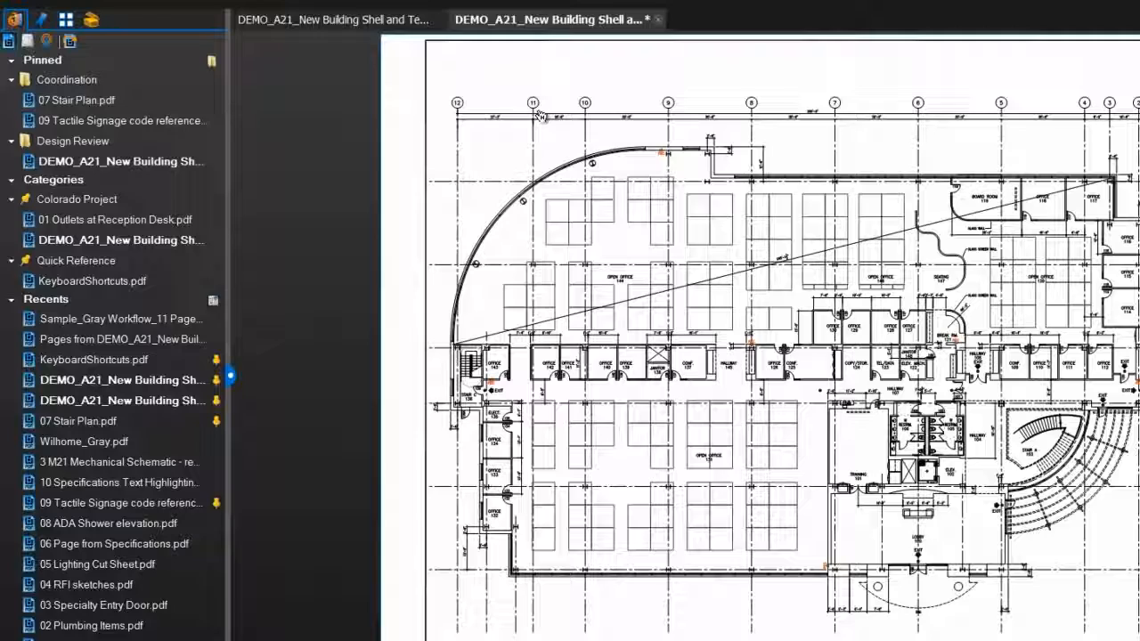
# Follow the hyperlink on grid bubble 11 to jump to the KeyboardShortcuts document
pyautogui.click(535, 103)
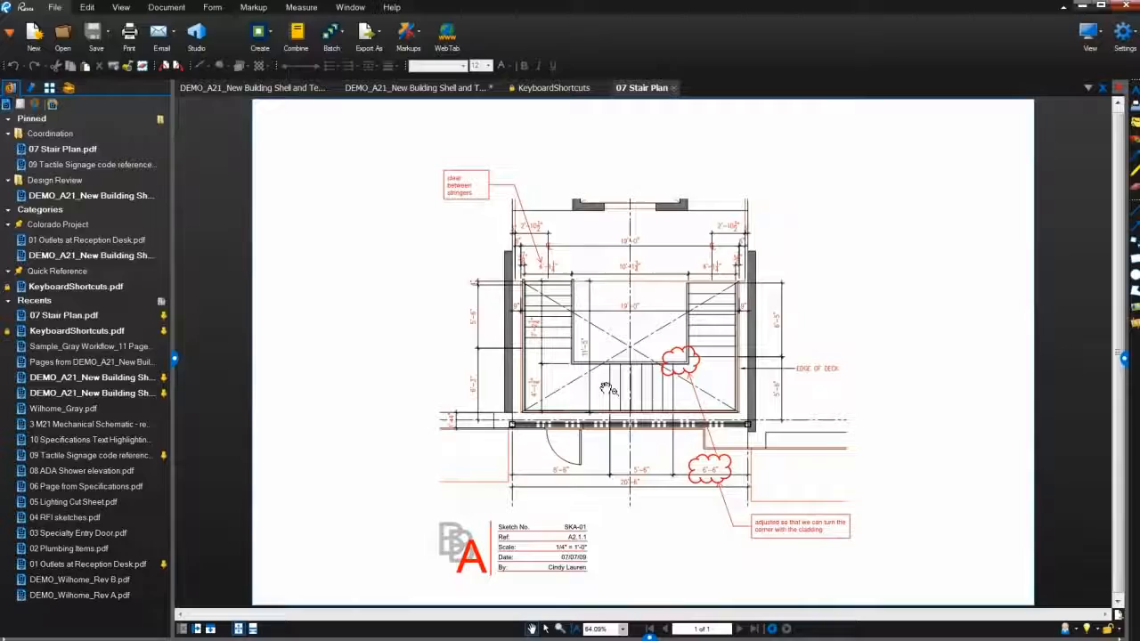
pyautogui.click(674, 87)
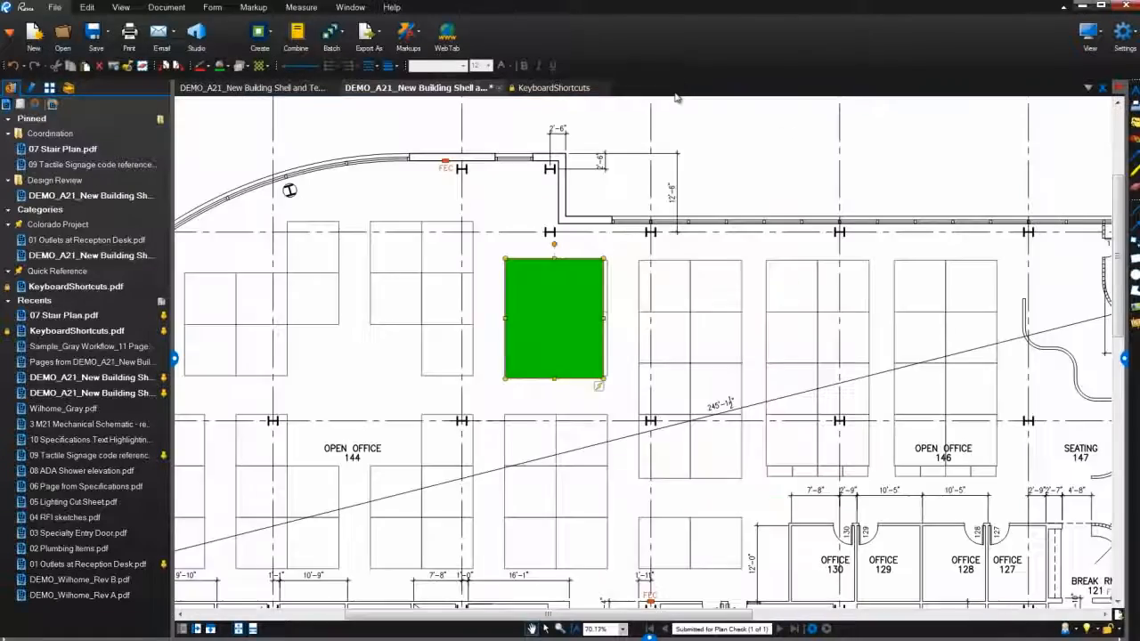